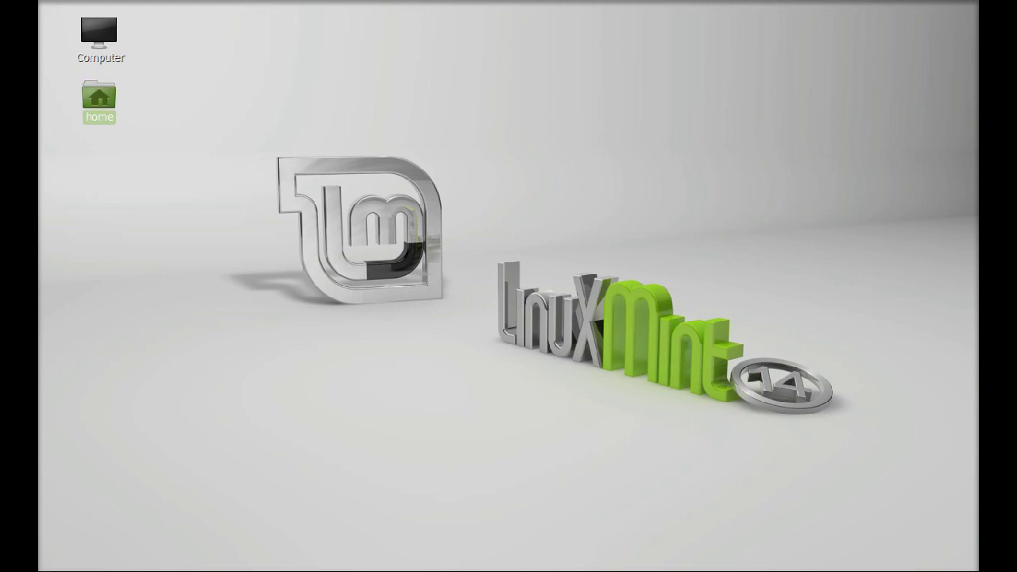
# Launch Software Manager from the applications menu and authenticate with the administrator password.
pyautogui.press('super')
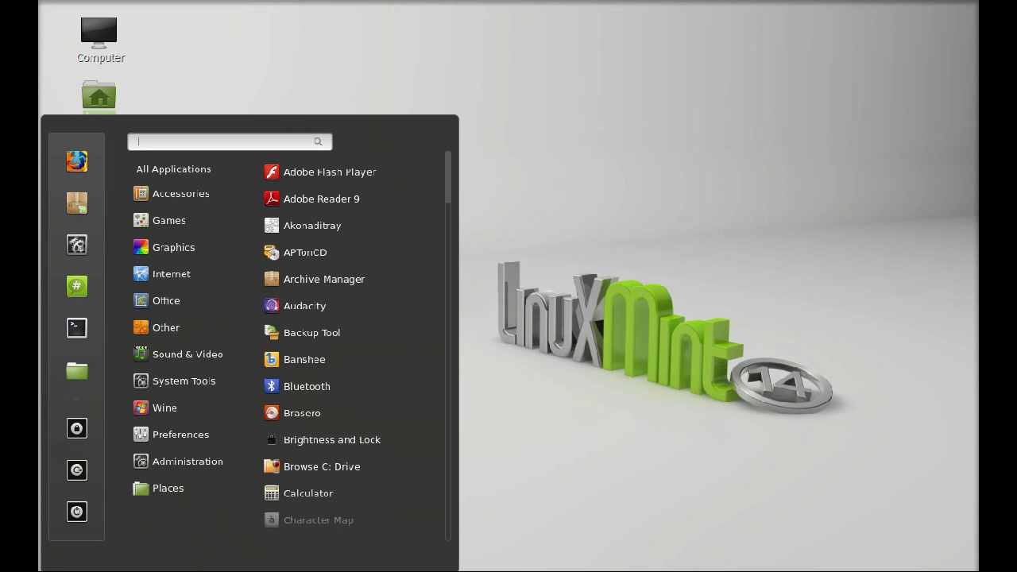
pyautogui.click(80, 207)
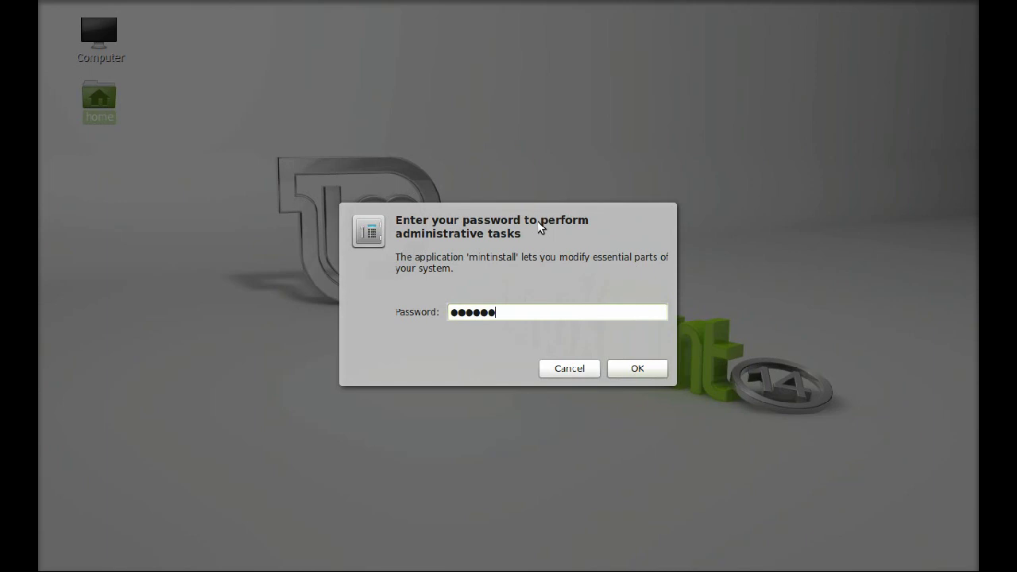
pyautogui.press('Return')
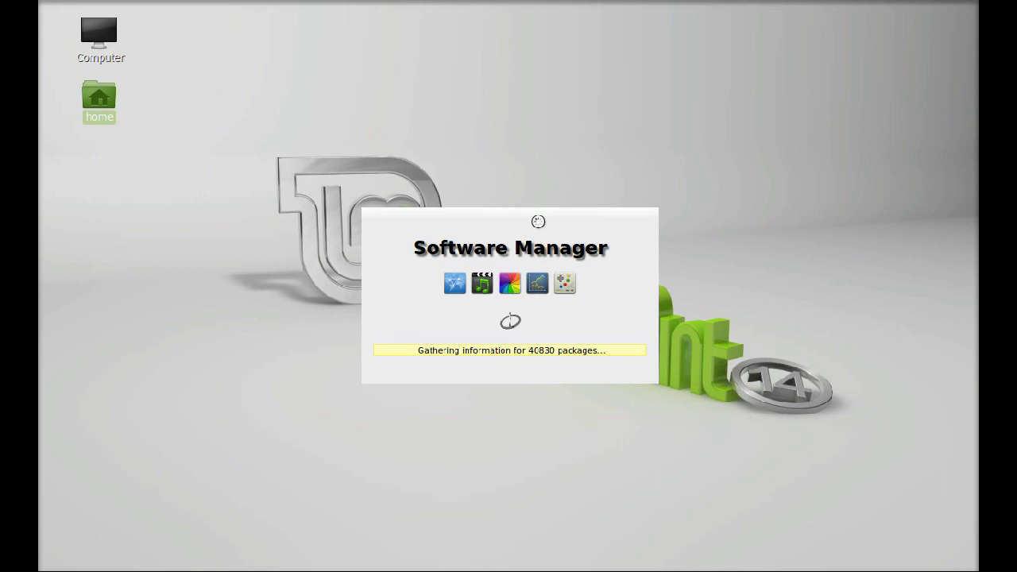
# Search for 'mixxx' and install the mixxx package.
pyautogui.click(735, 121)
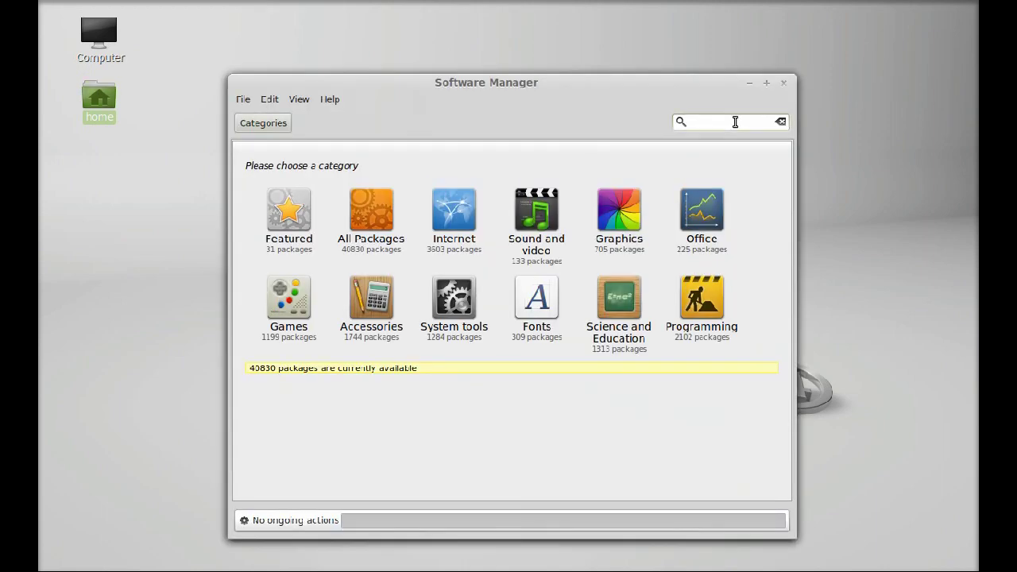
pyautogui.write('mixxx')
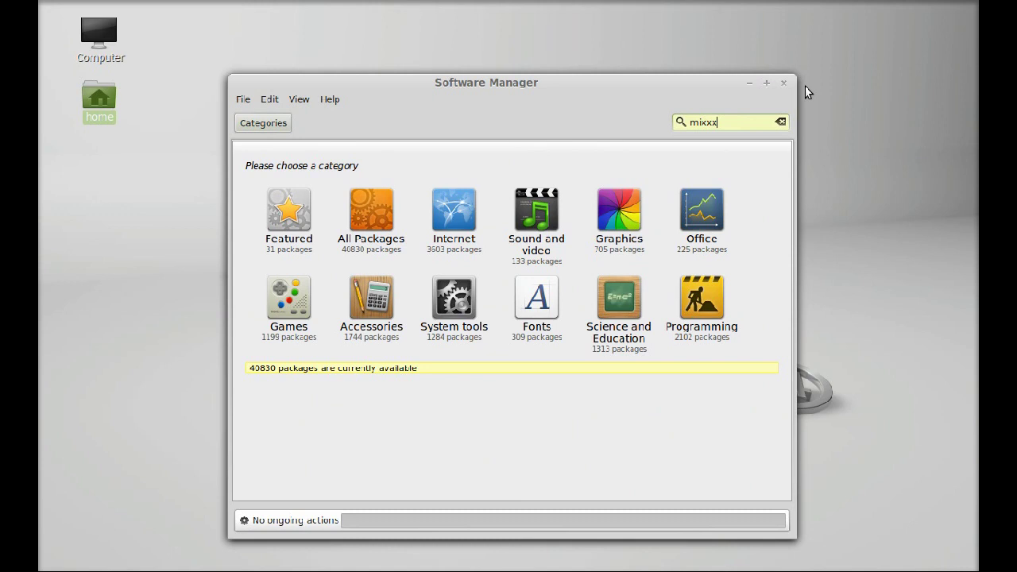
pyautogui.press('Return')
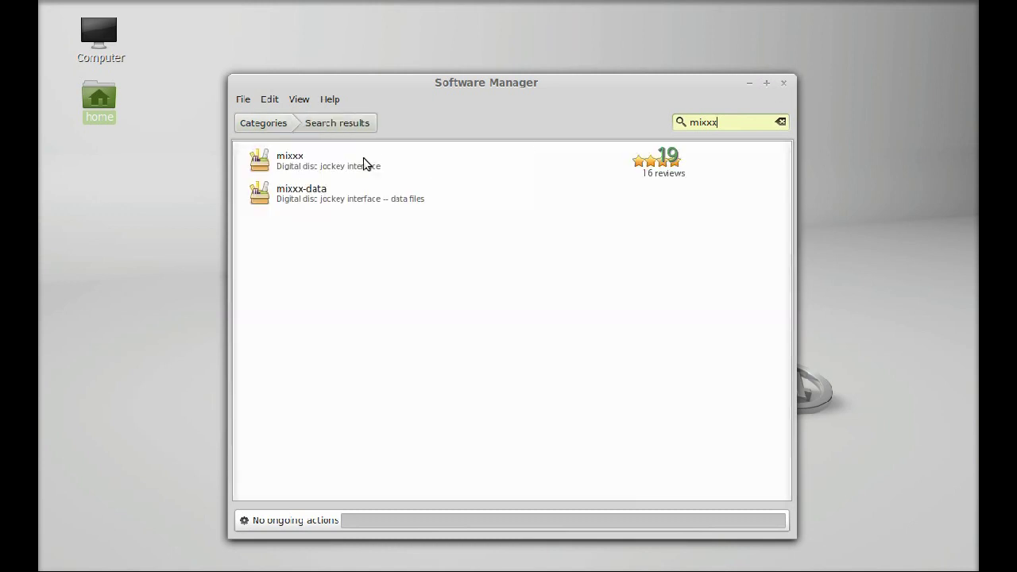
pyautogui.click(291, 172)
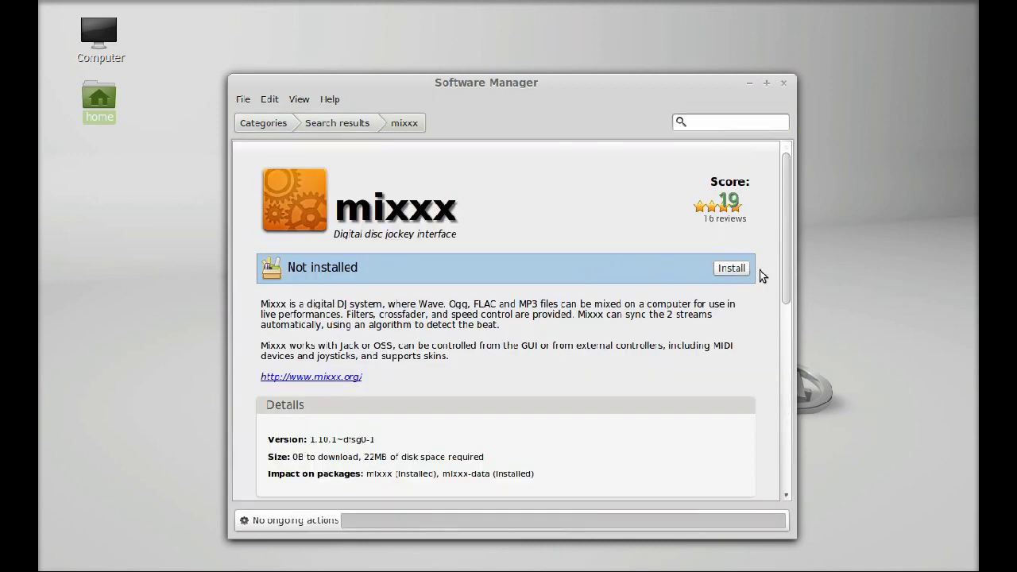
pyautogui.click(737, 269)
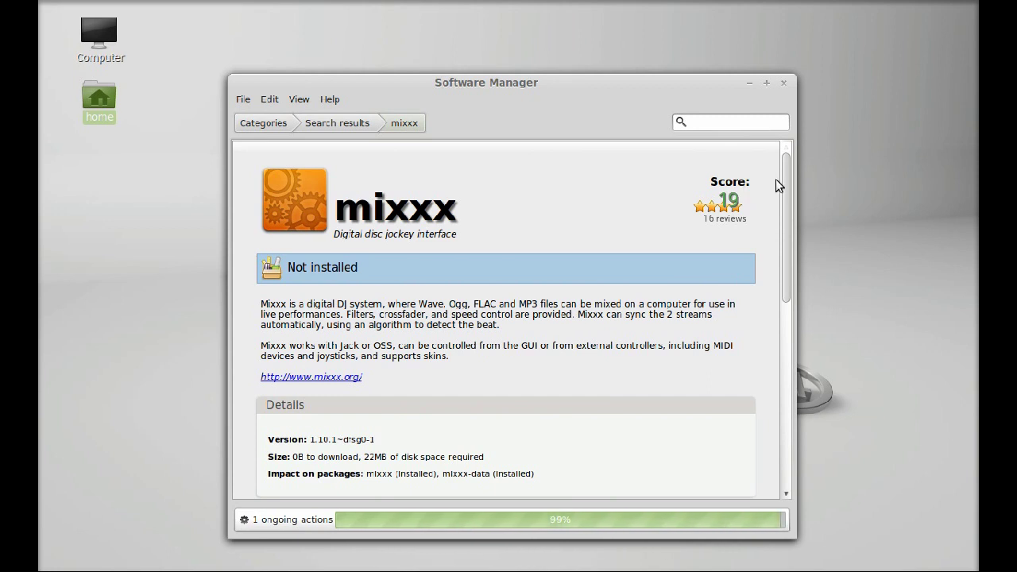
# Close Software Manager and launch Mixxx from the applications menu.
pyautogui.click(783, 84)
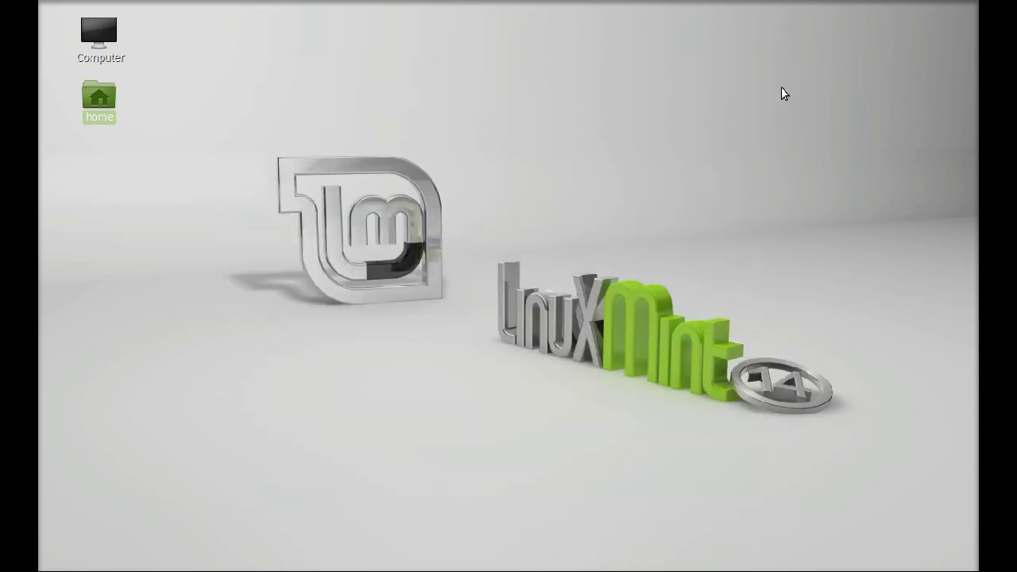
pyautogui.press('super')
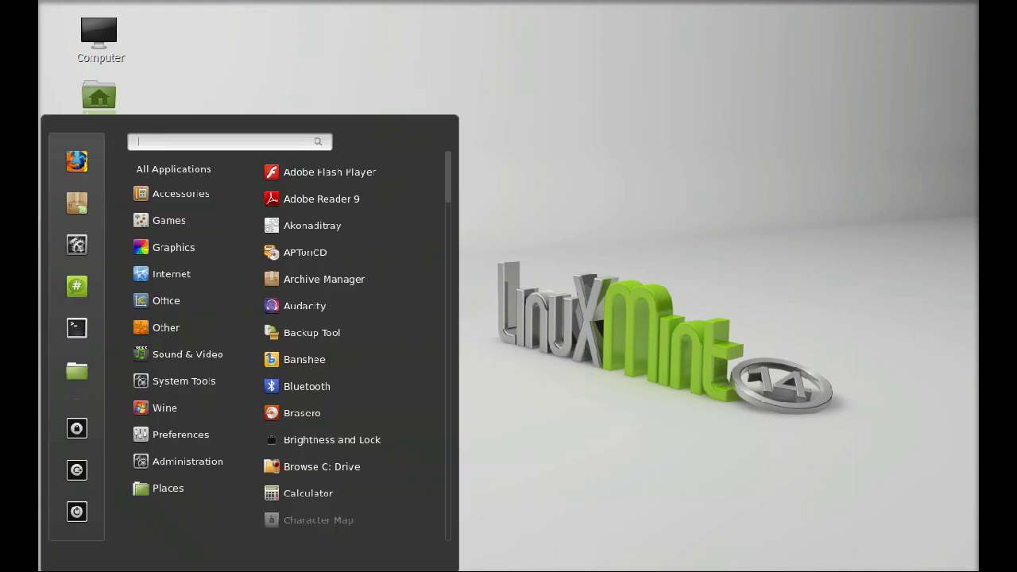
pyautogui.write('mixxx')
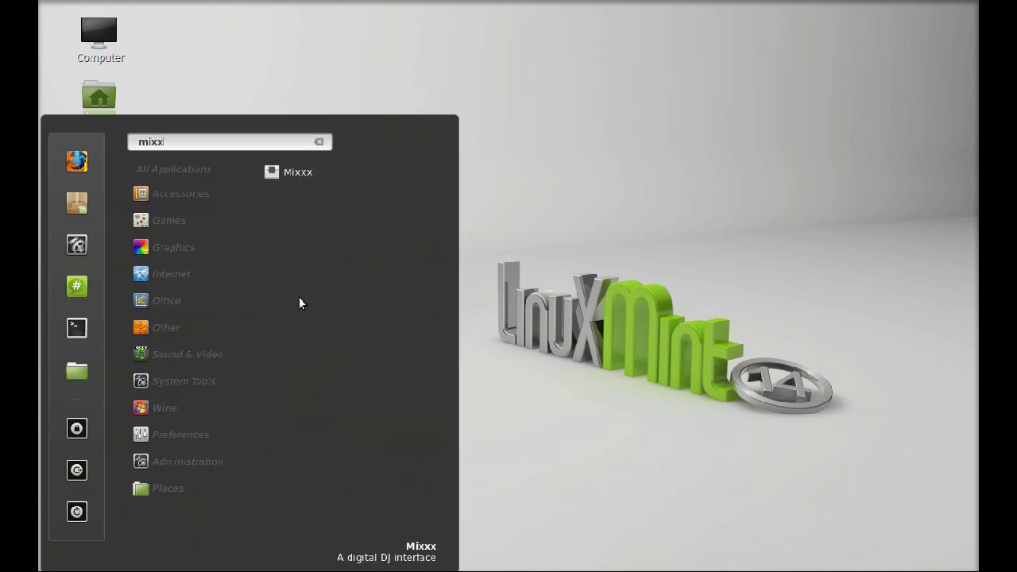
pyautogui.click(287, 172)
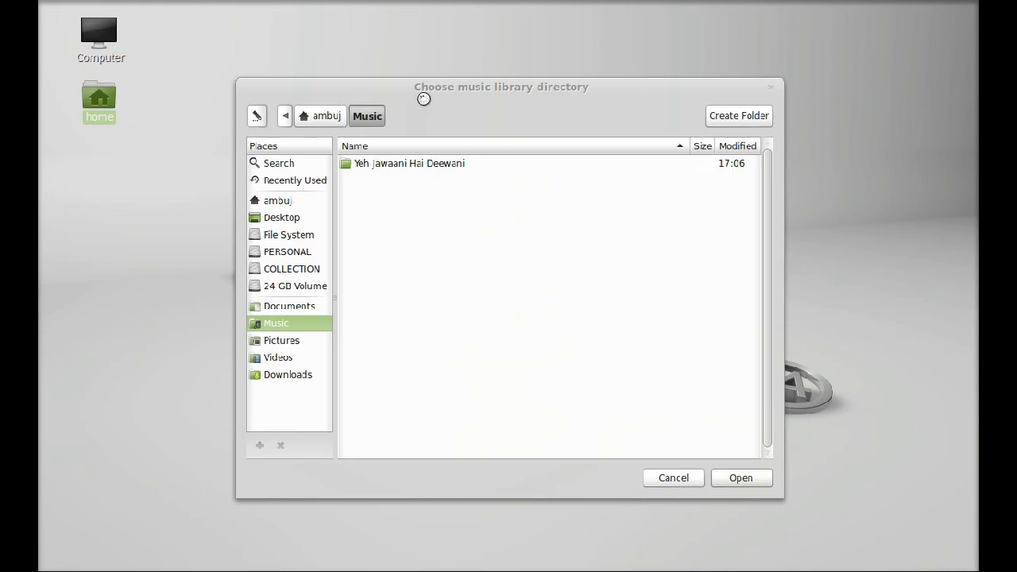
# Choose the Yeh Jawaani Hai Deewani folder as the Mixxx music library.
pyautogui.moveTo(390, 91); pyautogui.dragTo(391, 65)
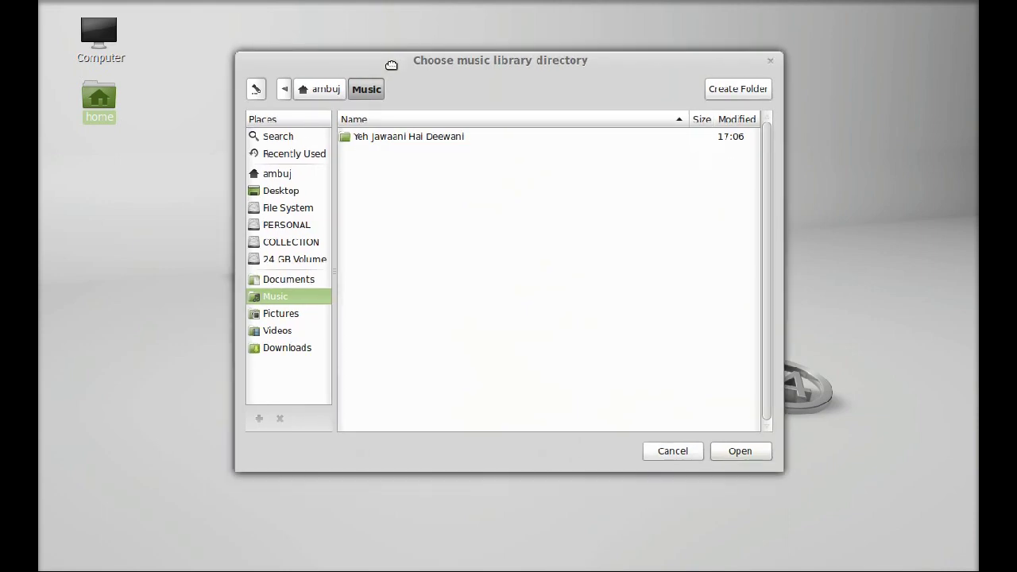
pyautogui.click(403, 139)
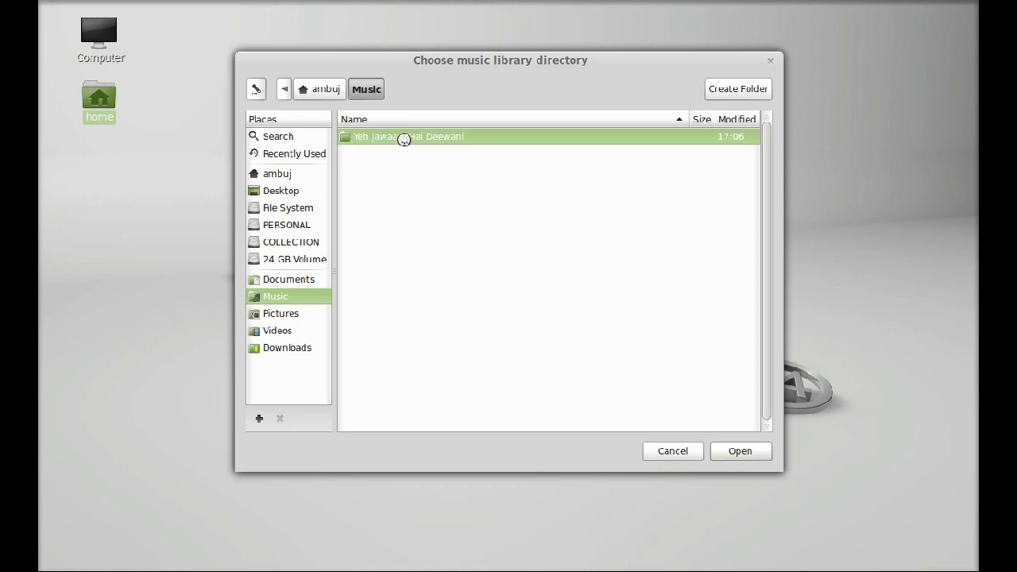
pyautogui.click(734, 451)
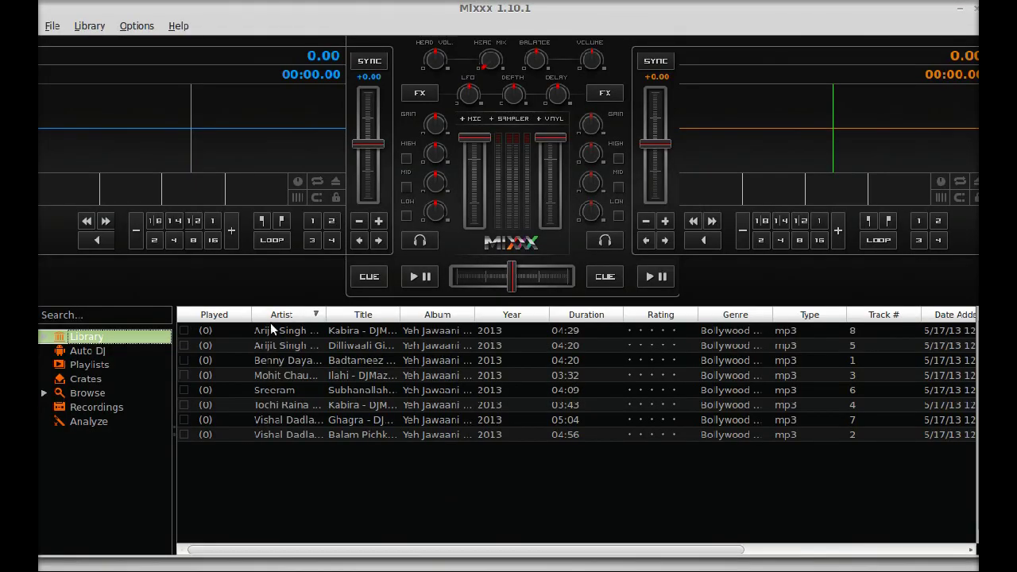
# Load Kabira (86.02 BPM) onto Deck 1 and Dilliwaali Girlfriend (138.00 BPM) onto Deck 2.
pyautogui.click(204, 331)
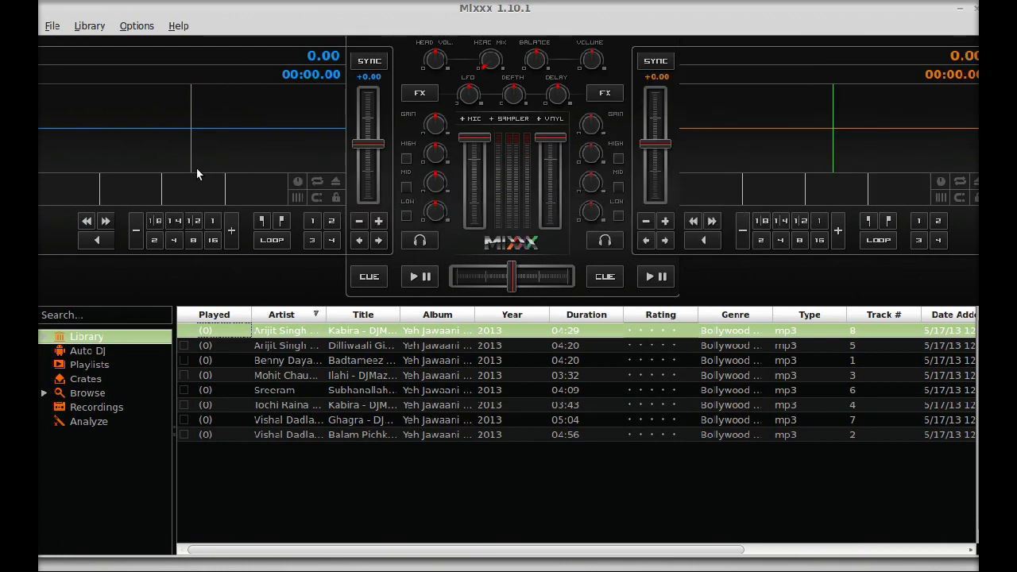
pyautogui.rightClick(219, 330)
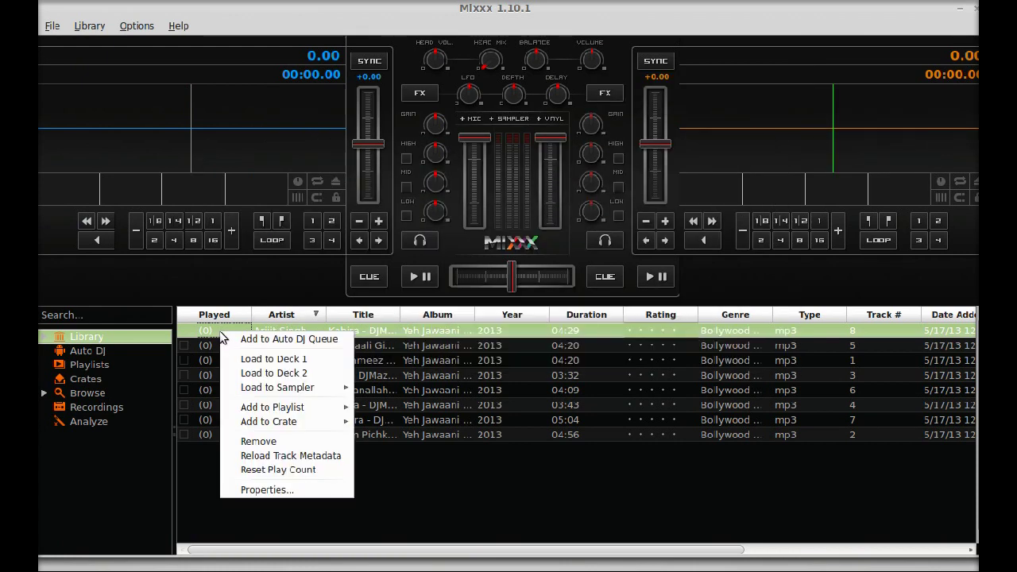
pyautogui.click(299, 360)
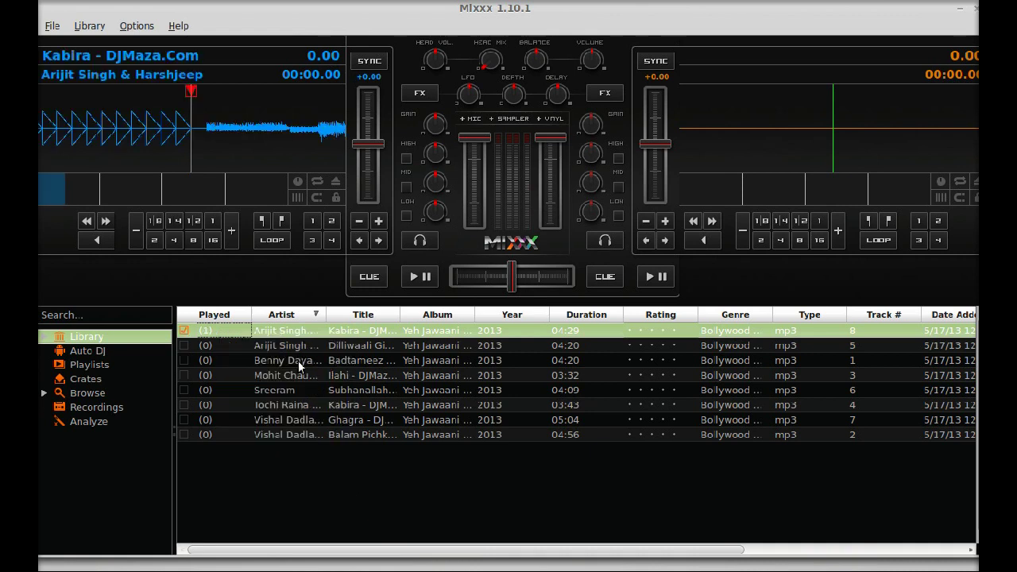
pyautogui.rightClick(243, 352)
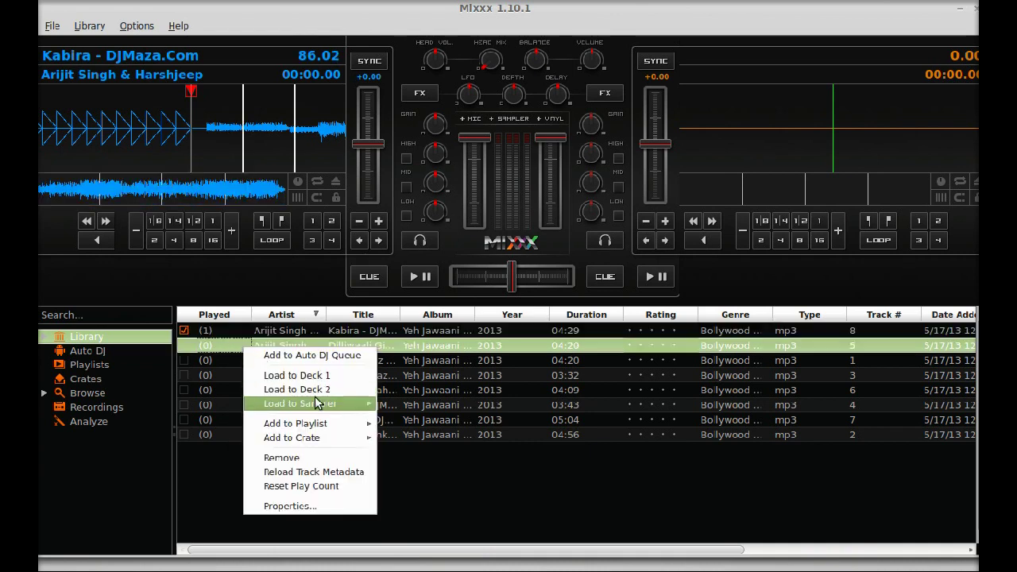
pyautogui.click(317, 389)
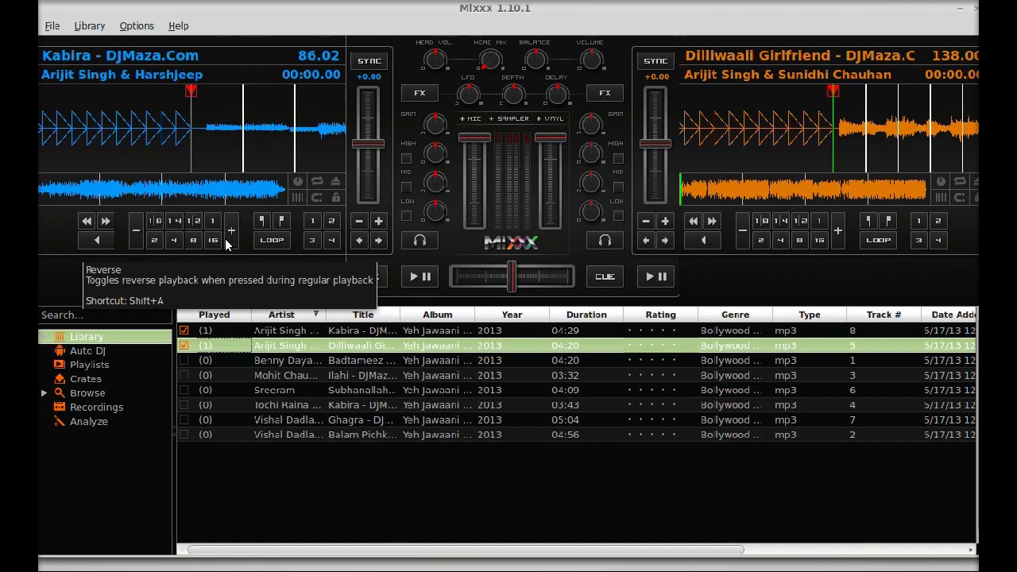
# Play Kabira on Deck 1 and Dilliwaali Girlfriend on Deck 2, pausing and resuming Deck 1 twice.
pyautogui.click(505, 344)
pyautogui.click(419, 276)
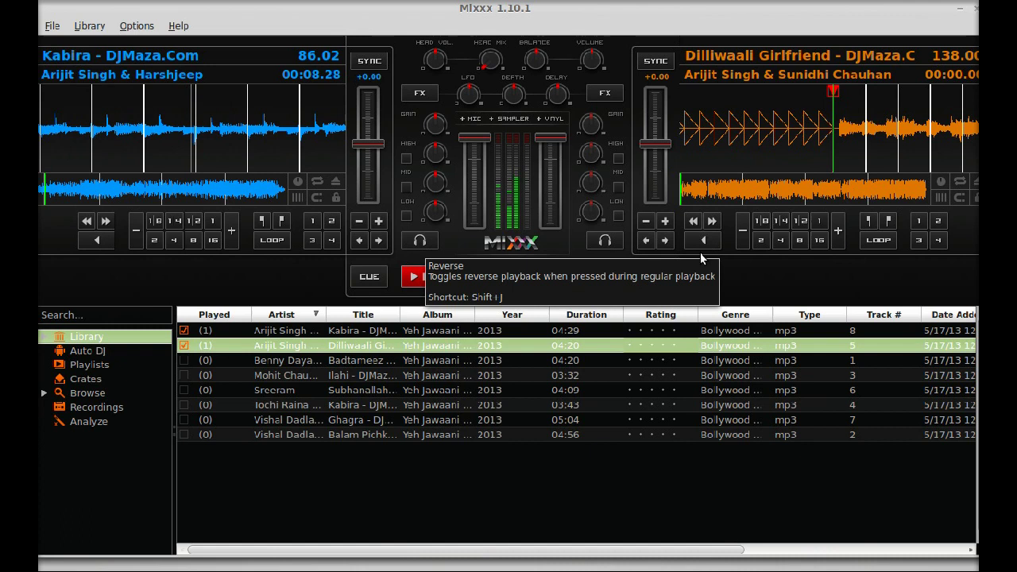
pyautogui.click(656, 277)
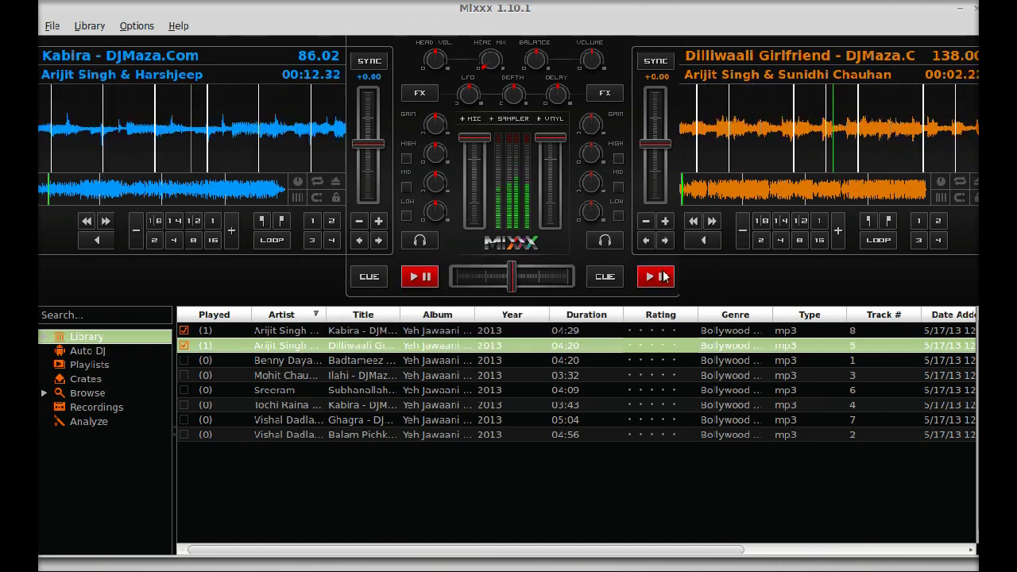
pyautogui.click(428, 284)
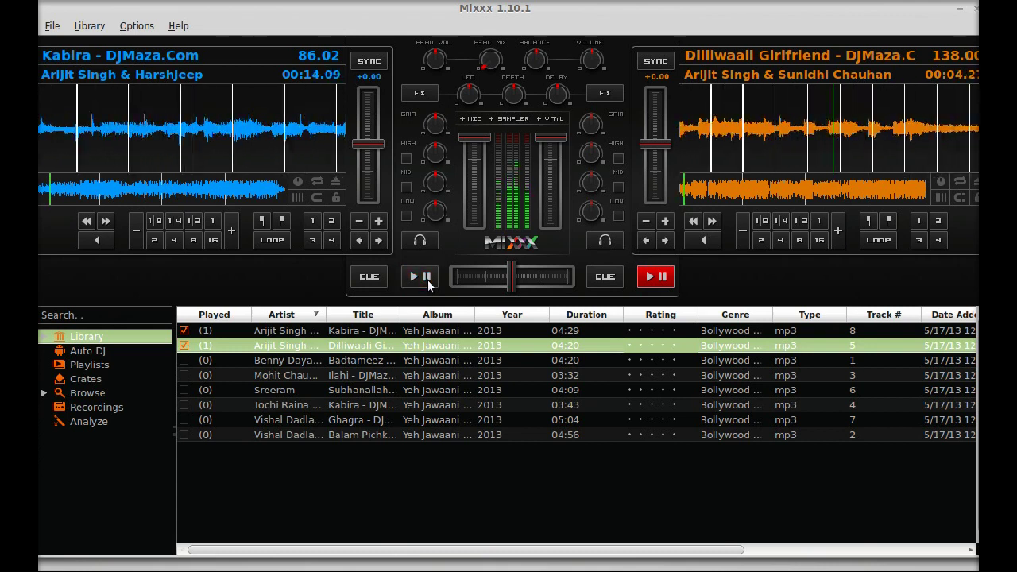
pyautogui.click(427, 284)
pyautogui.click(427, 285)
pyautogui.click(427, 284)
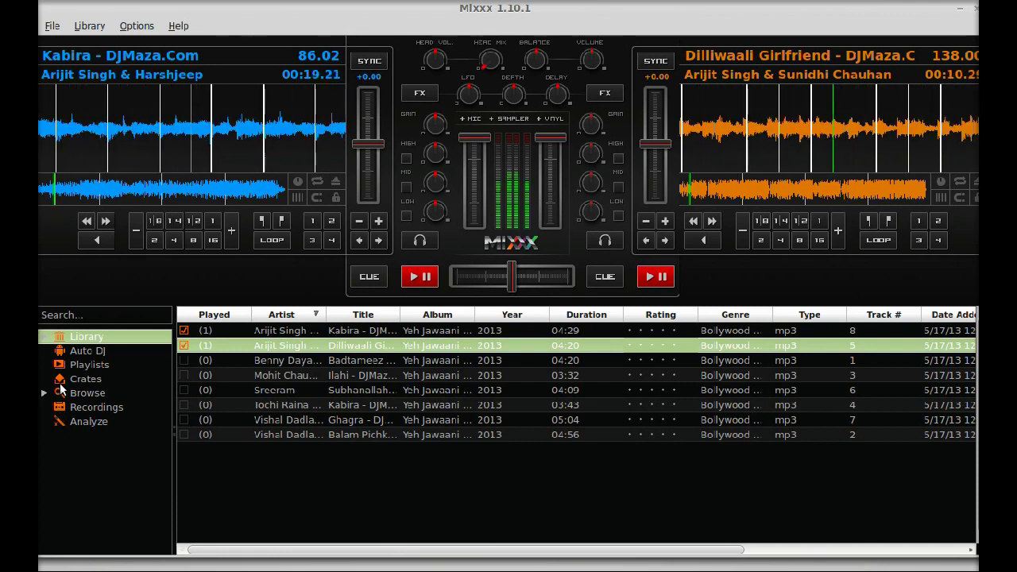
# Try to enable Auto DJ and dismiss the warning that appears.
pyautogui.click(84, 351)
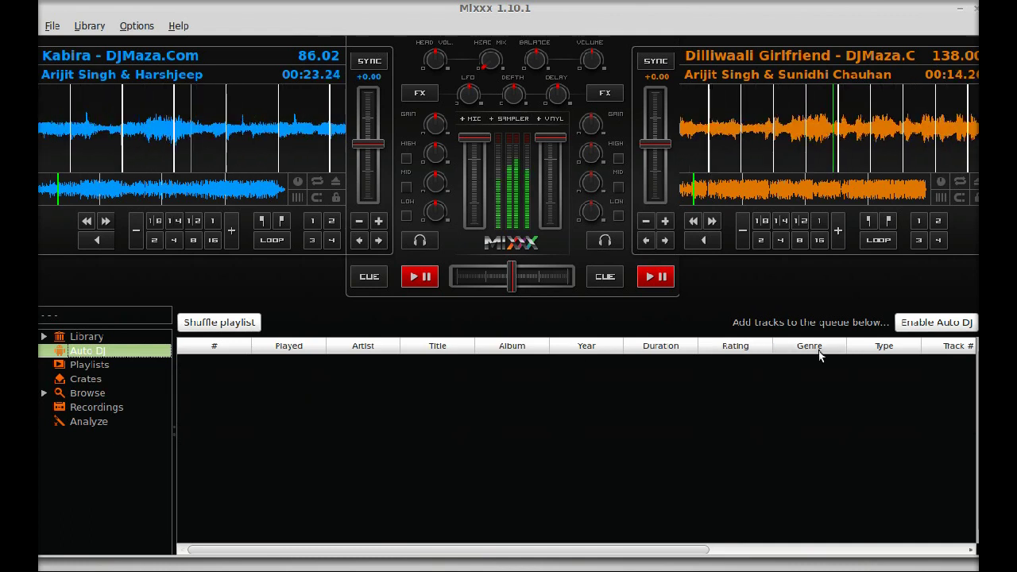
pyautogui.click(936, 324)
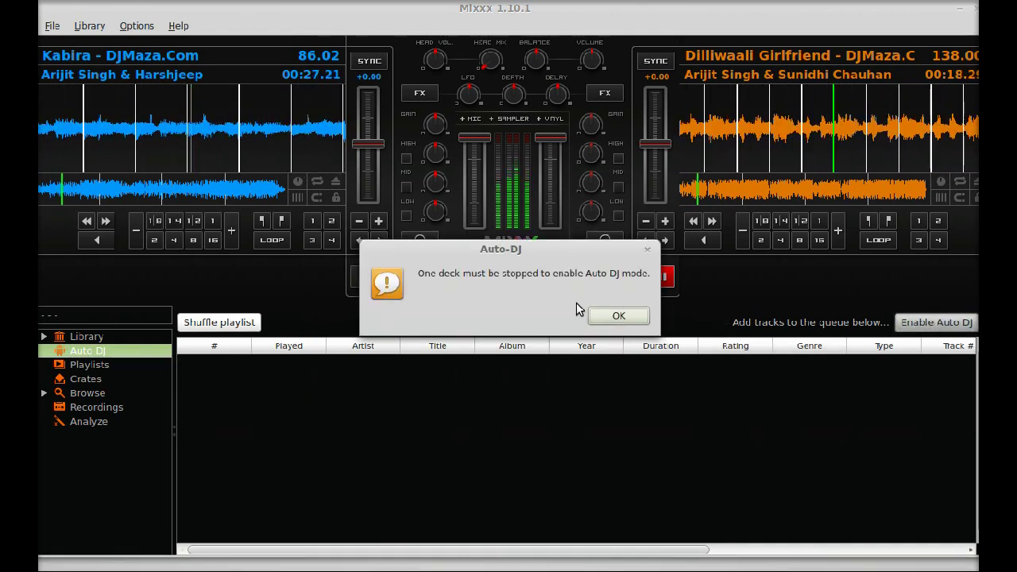
pyautogui.click(618, 317)
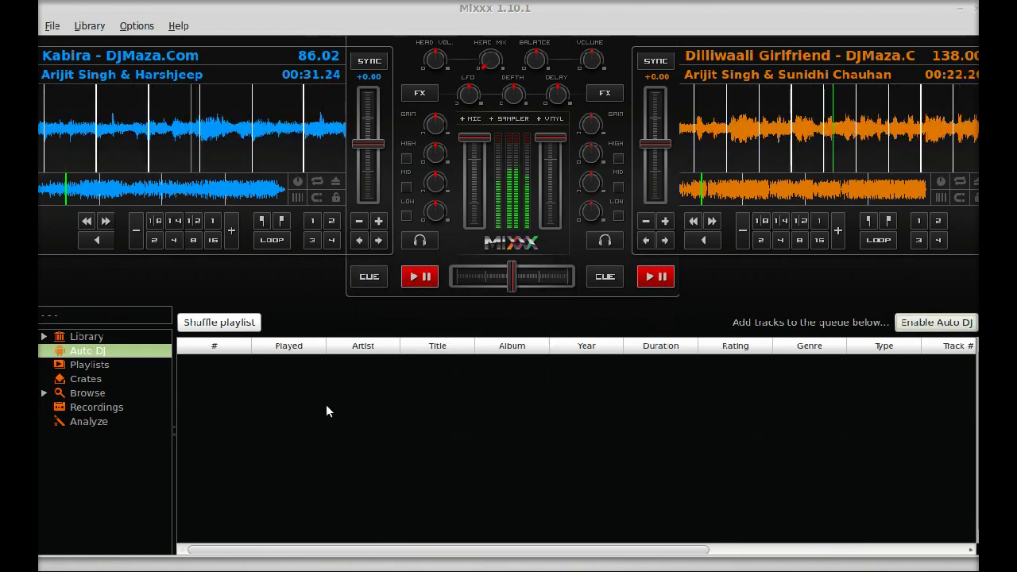
# View the Recordings list, then quit Mixxx and confirm exiting while decks play.
pyautogui.click(67, 409)
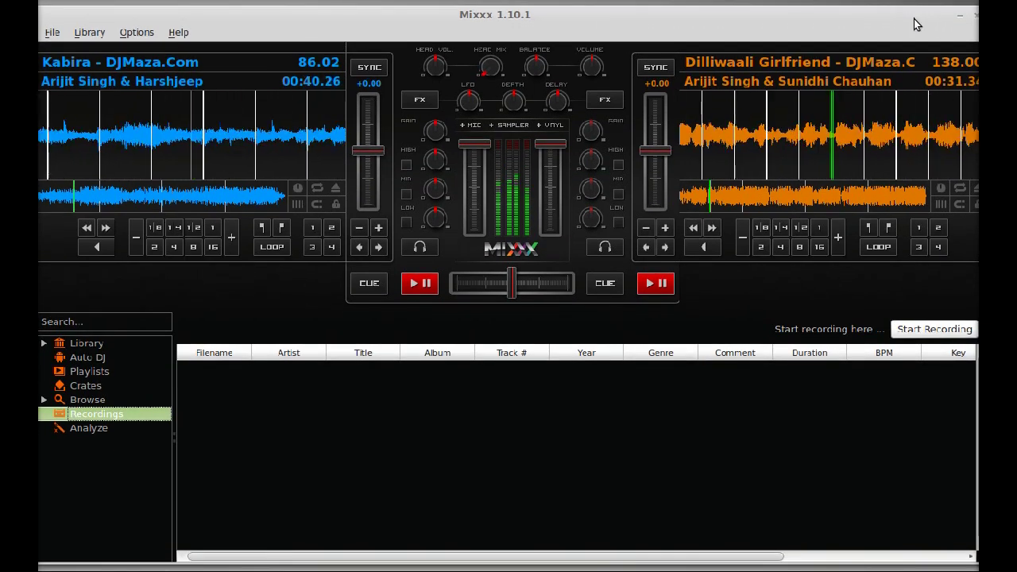
pyautogui.click(975, 15)
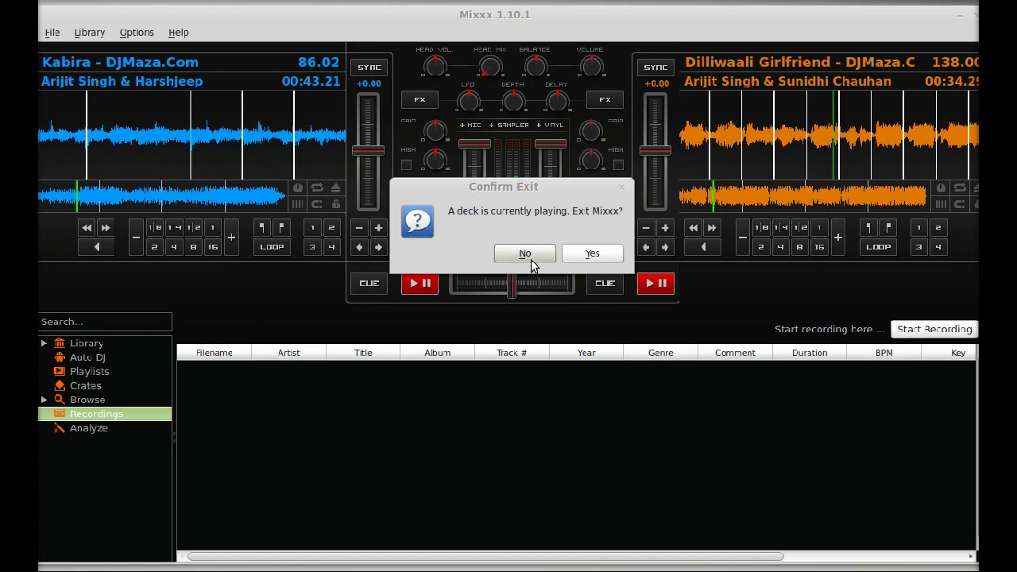
pyautogui.click(594, 250)
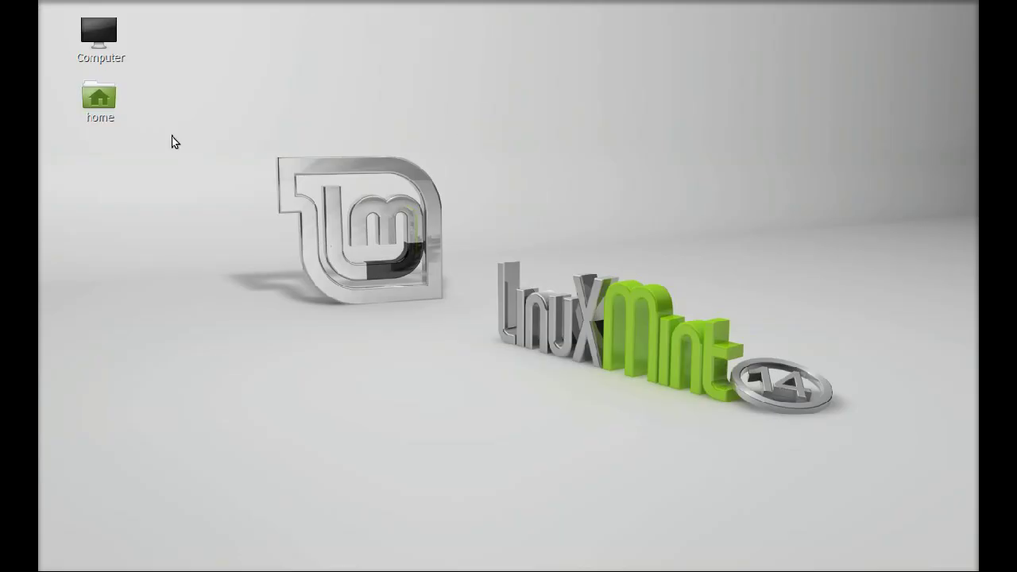
pyautogui.click(92, 110)
pyautogui.doubleClick(92, 110)
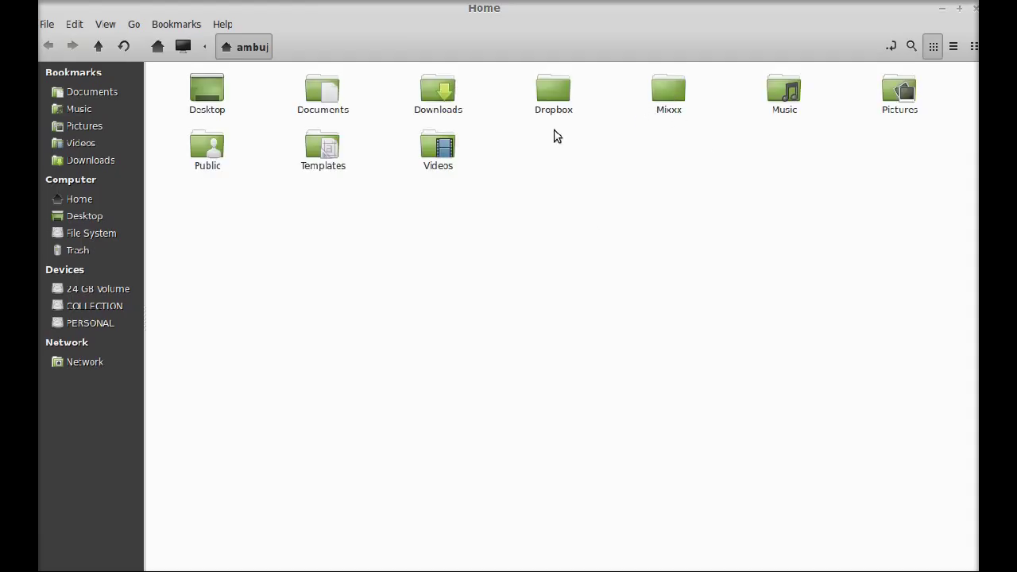
pyautogui.click(671, 102)
pyautogui.doubleClick(671, 101)
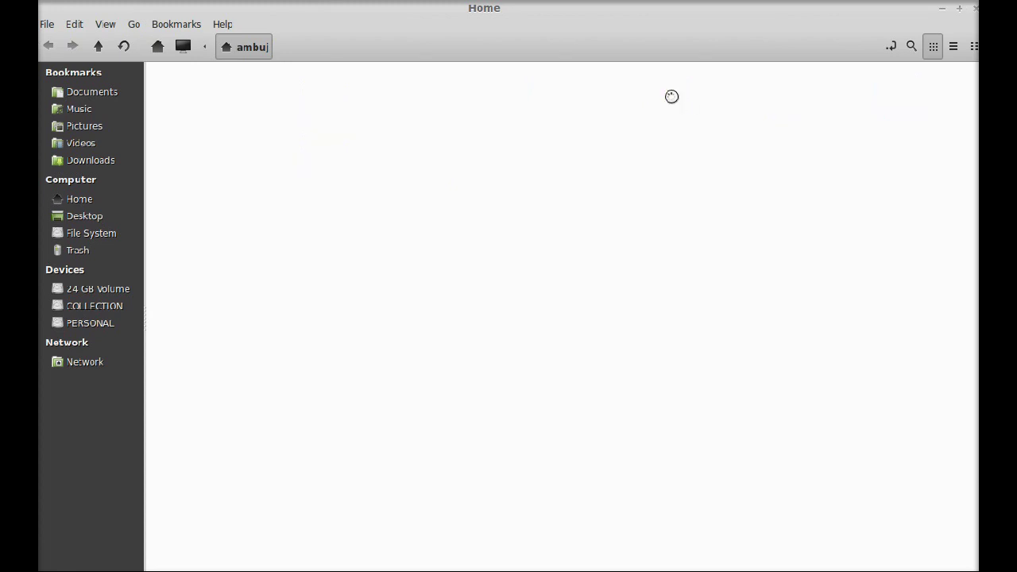
pyautogui.click(975, 10)
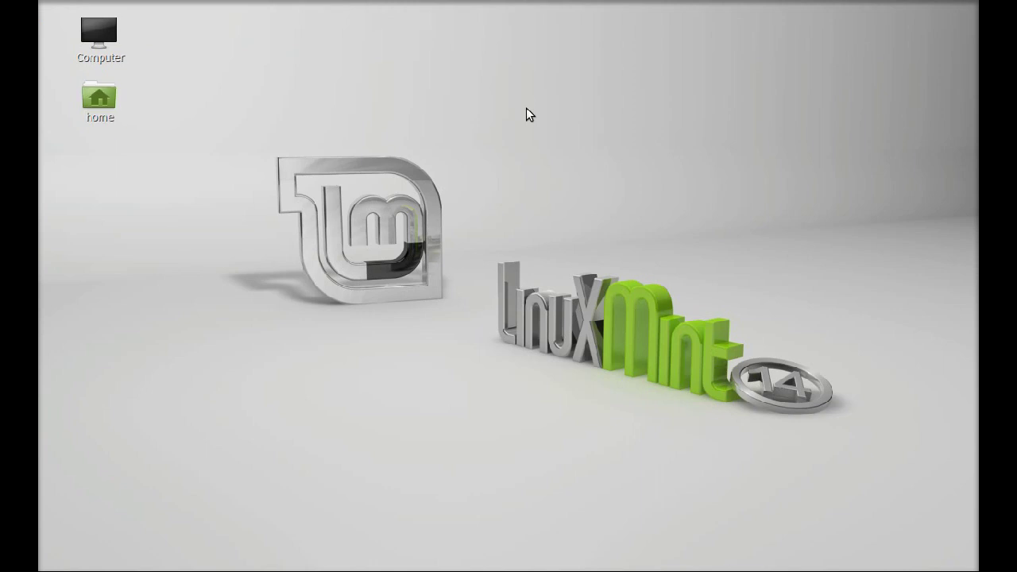